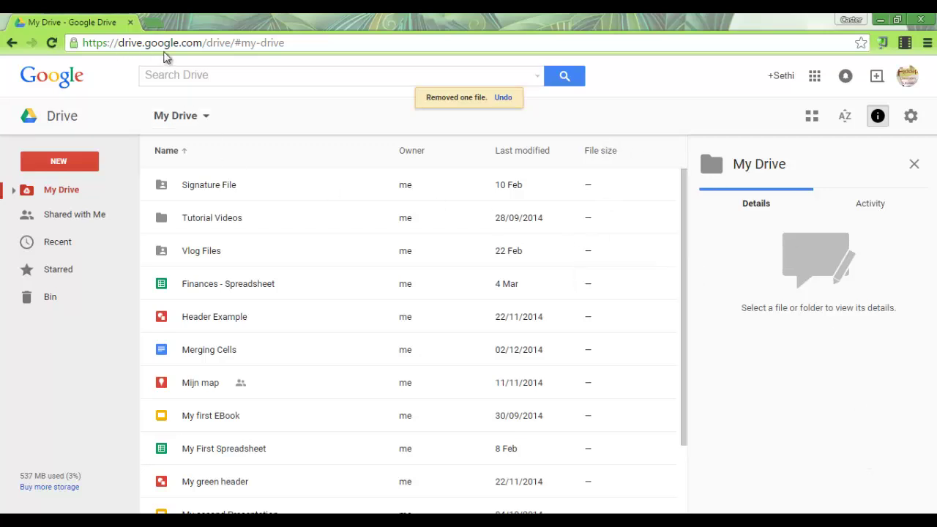
Open Google Drive's NEW menu showing the Google Docs, Sheets and Slides options
click(65, 163)
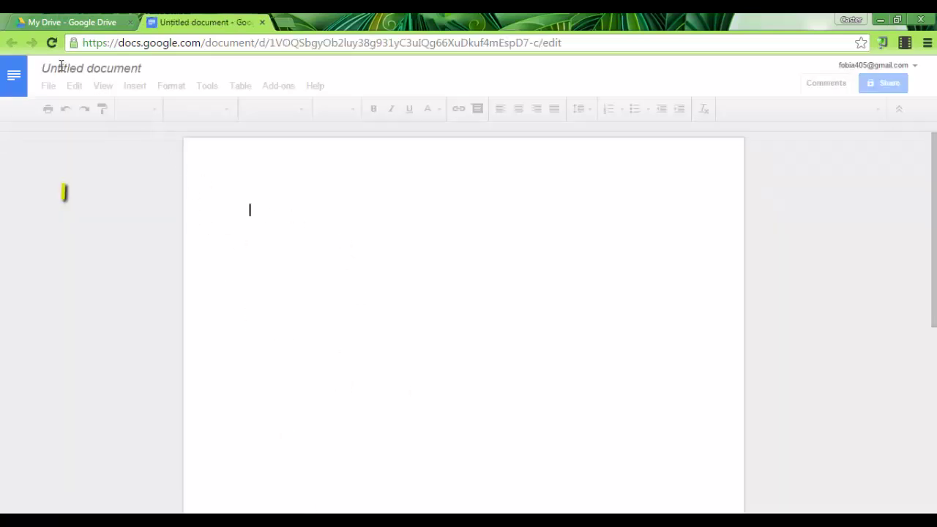
Rename the untitled document to 'Google Docs Basics'
click(65, 71)
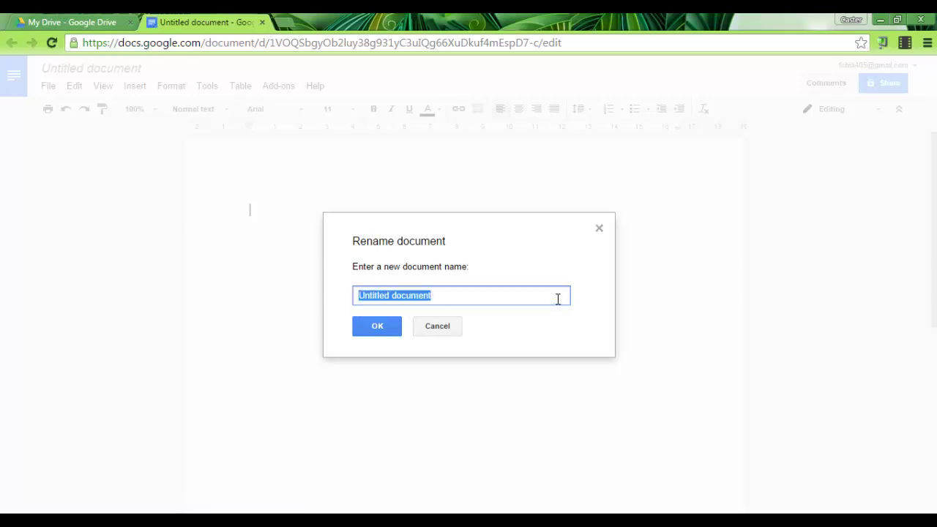
text(Google Docs Basics)
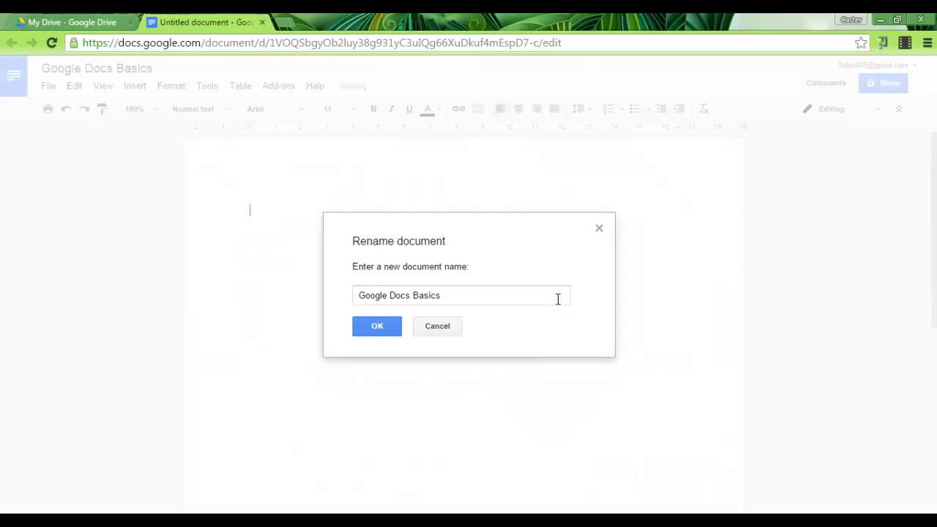
key(Return)
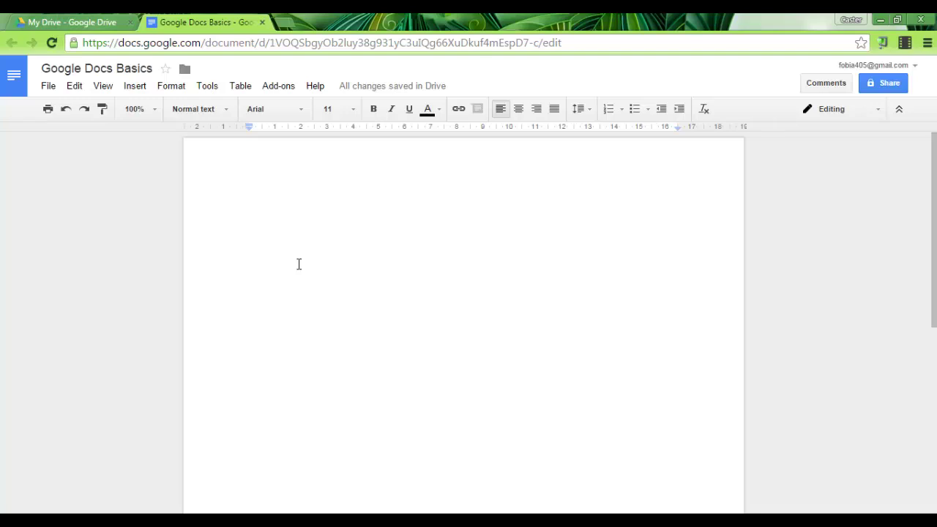
Type 'This is a title', 'This is a subtitle' and 'This is my very first paragraph' on separate lines
text(This is a title)
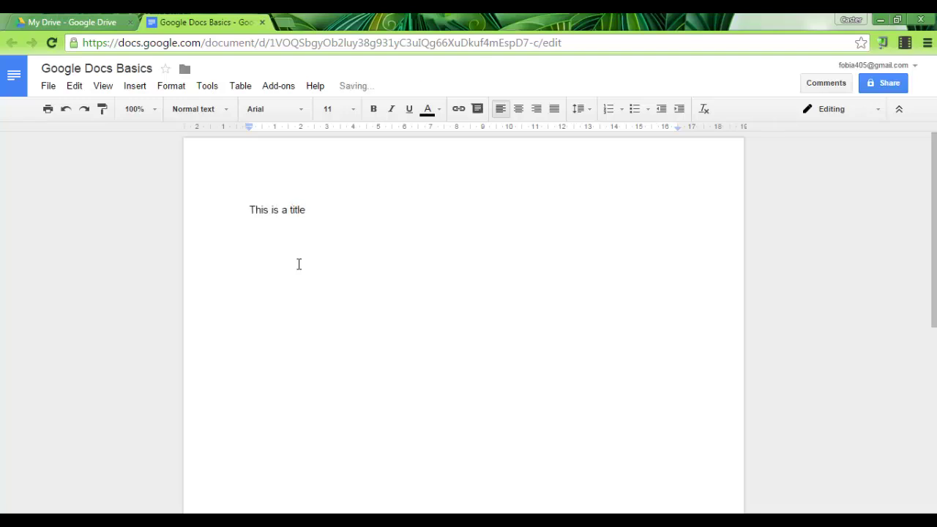
key(Return)
text(This is a subtitle)
key(Return)
text(This is my very first par)
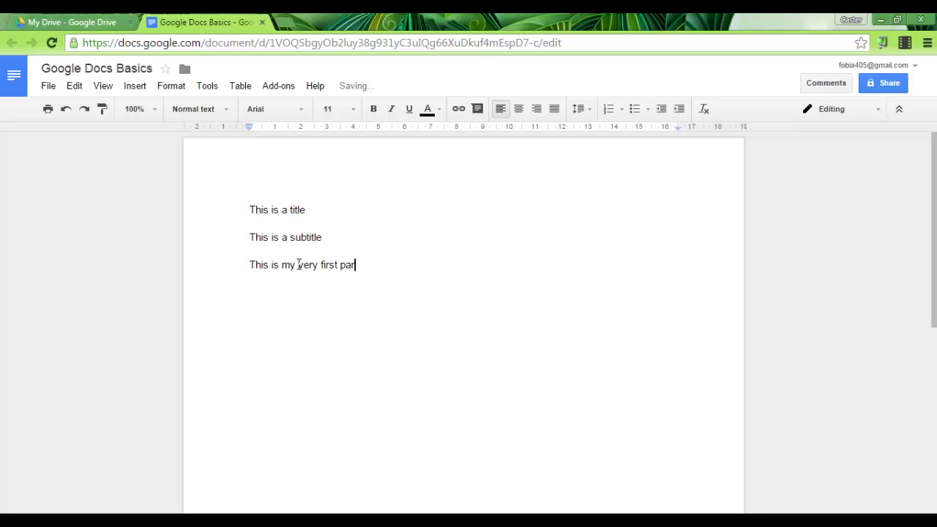
text(agraph.)
click(225, 111)
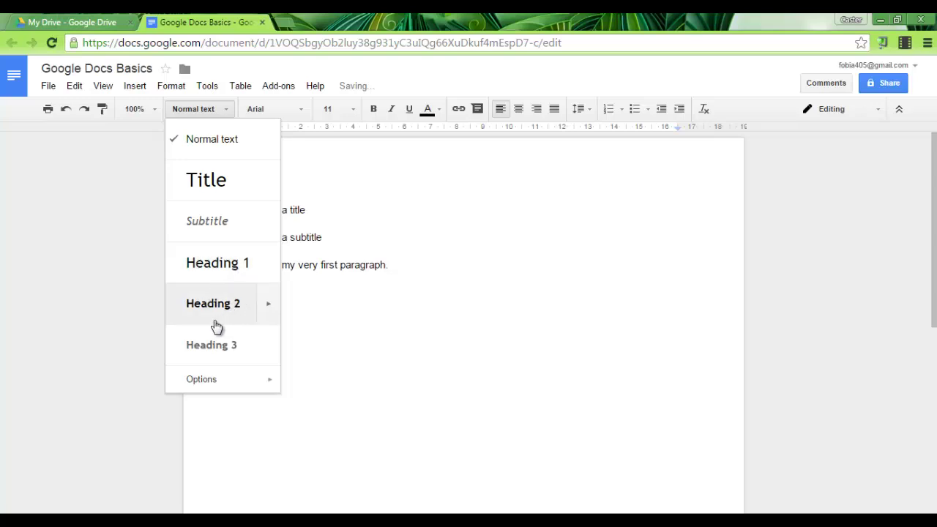
mouse_move(235, 382)
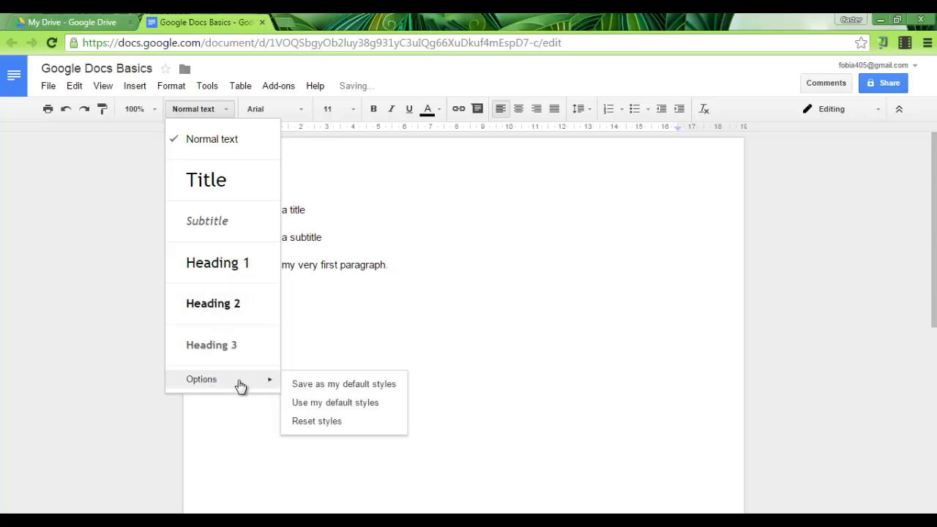
click(339, 233)
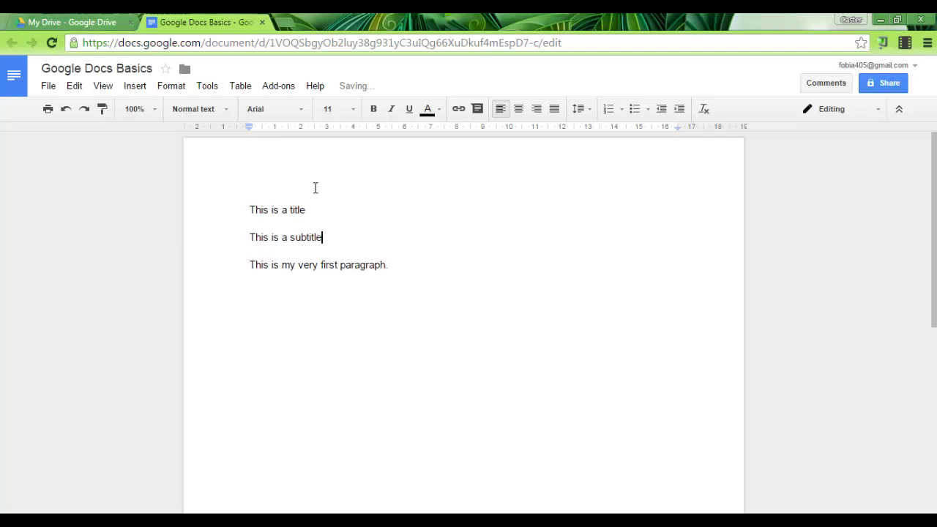
Apply the Title paragraph style to the line 'This is a title'
drag(245, 209, 347, 209)
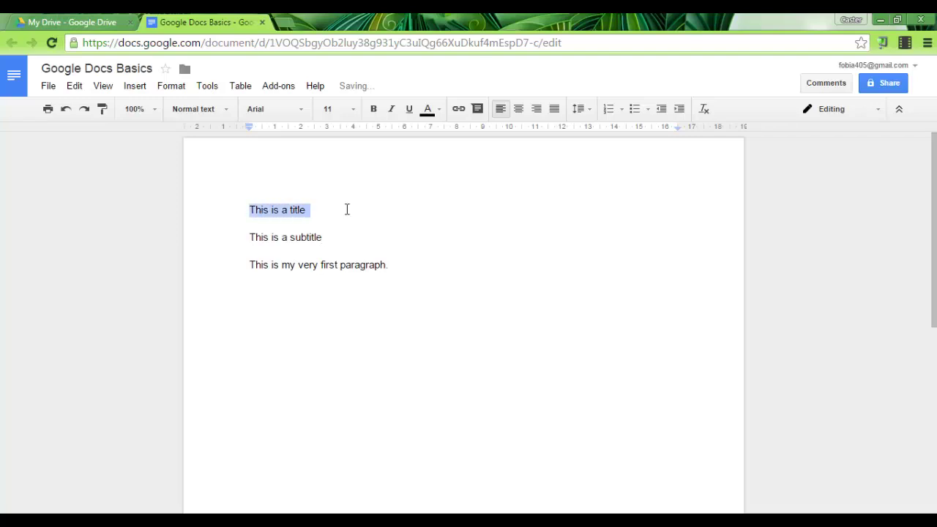
click(225, 110)
click(247, 194)
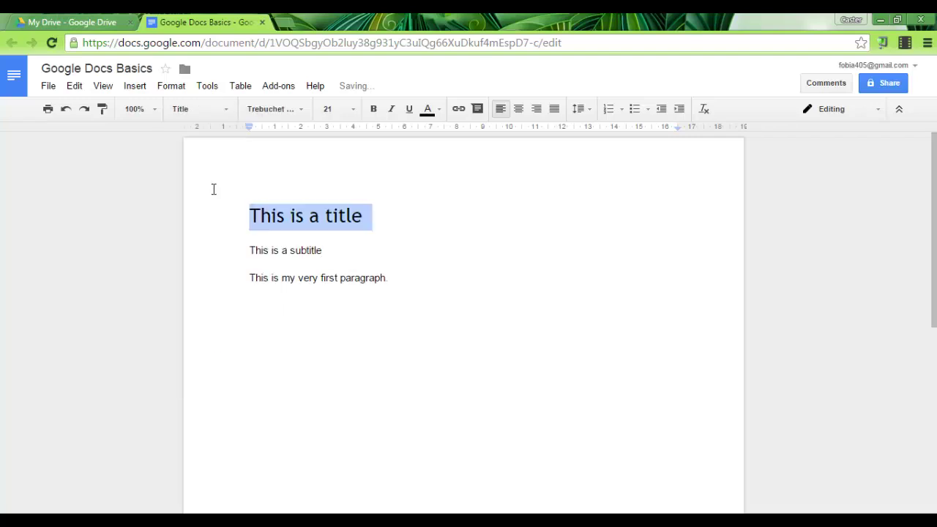
click(378, 229)
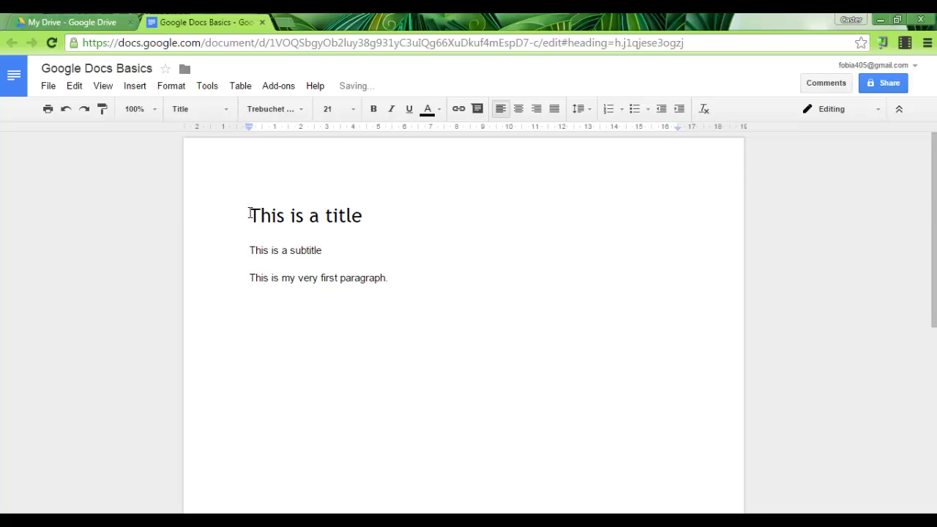
Set the title in Ubuntu at size 30 with dark green text
drag(249, 215, 377, 212)
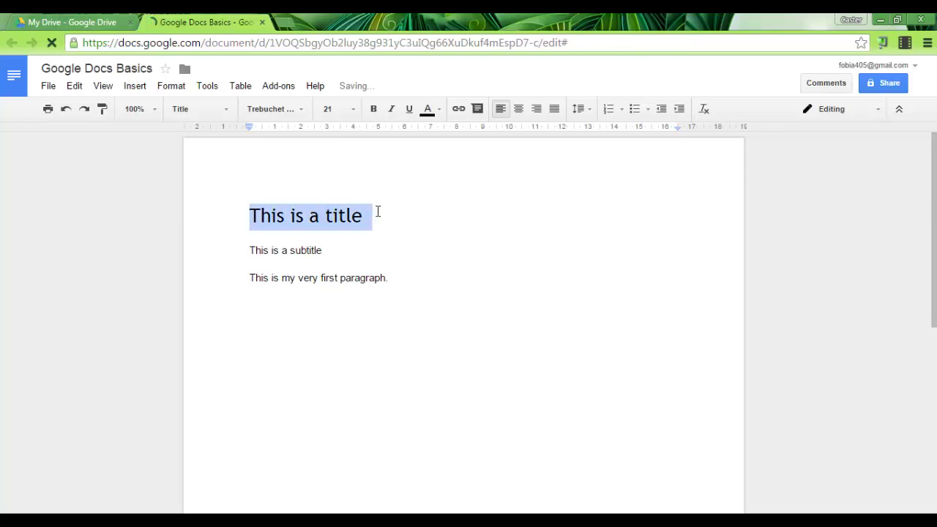
click(300, 110)
click(288, 134)
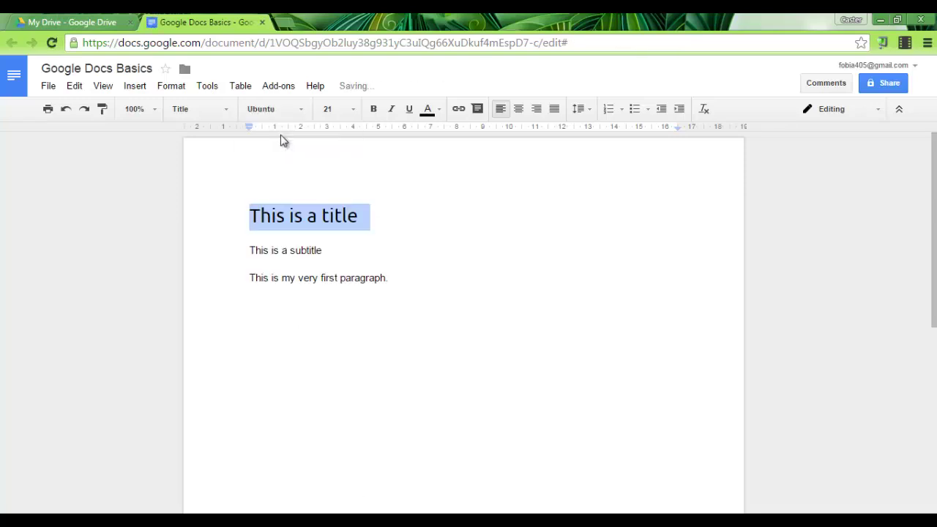
click(355, 110)
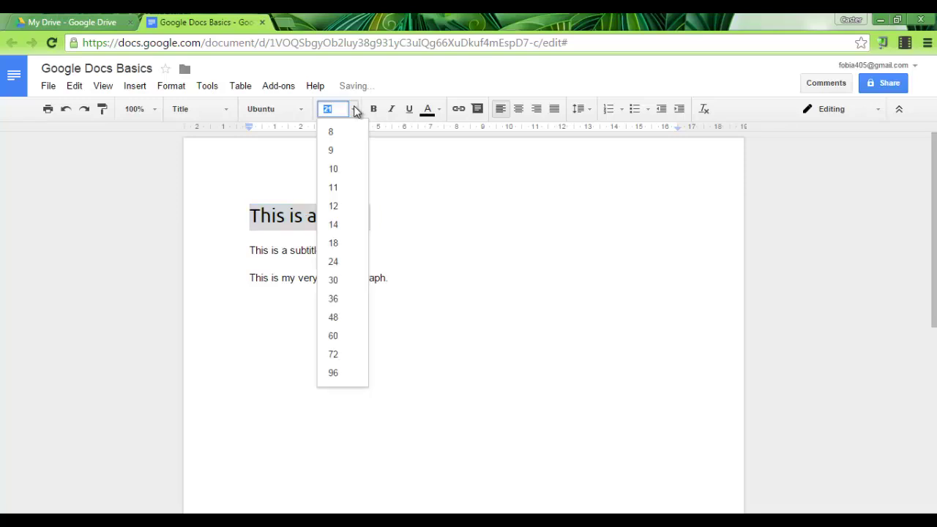
click(334, 281)
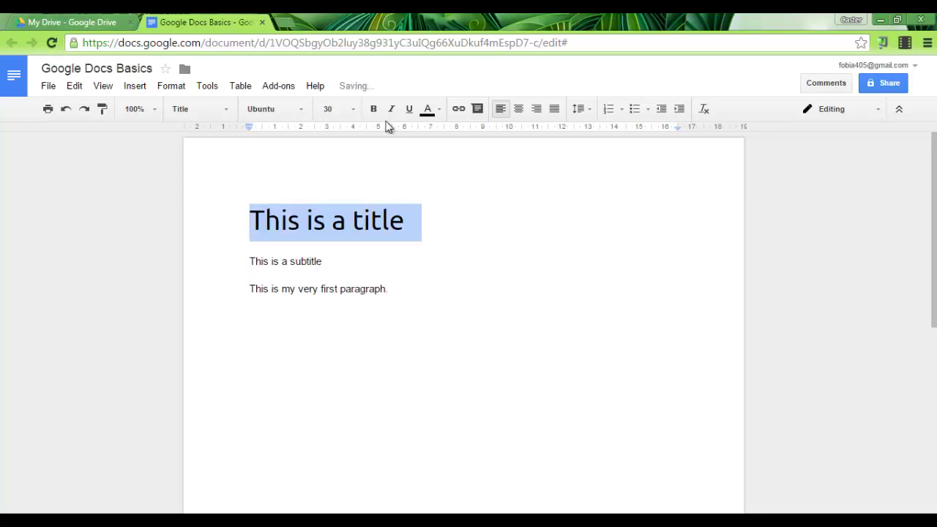
click(438, 112)
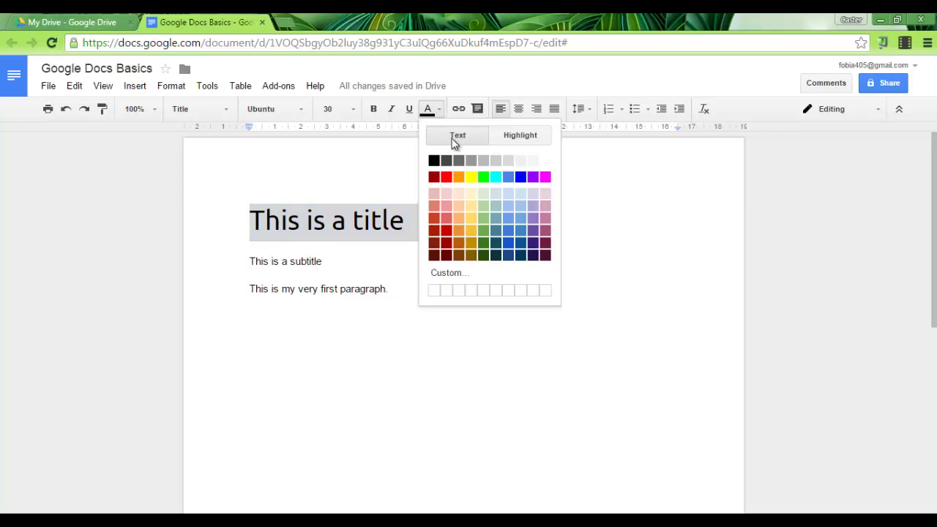
click(488, 244)
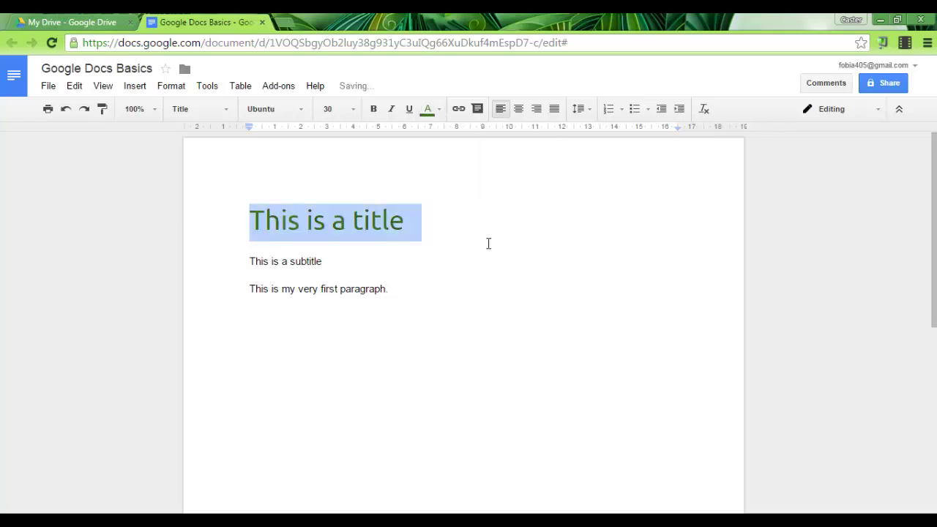
click(367, 252)
drag(246, 217, 406, 215)
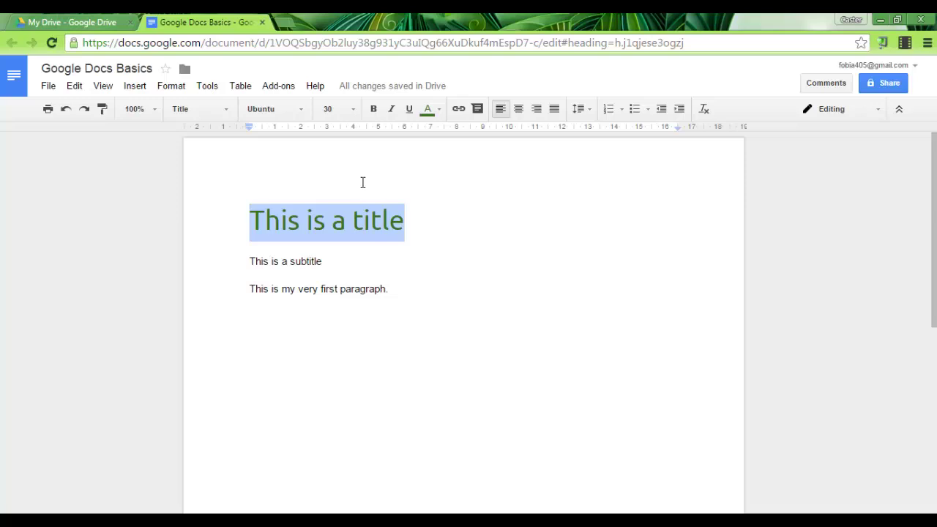
Update the Title style to match the green Ubuntu size-30 title
click(227, 110)
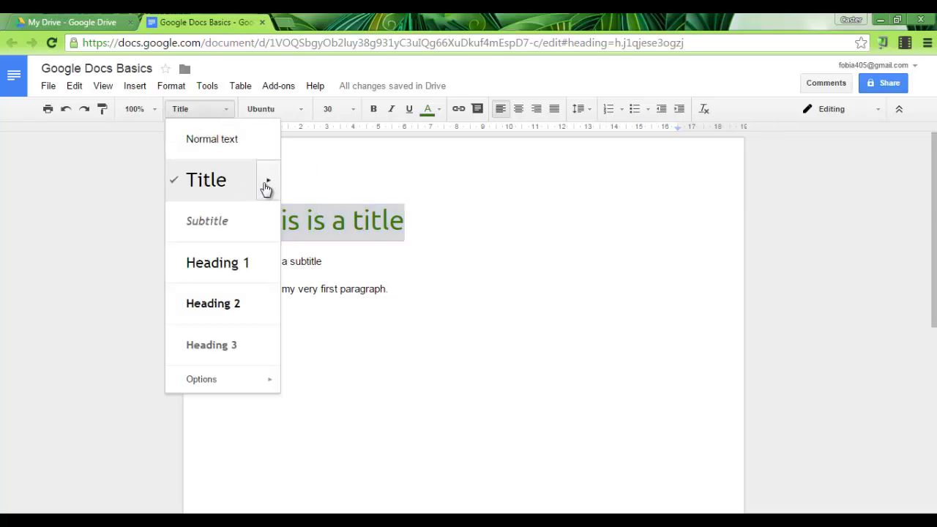
mouse_move(269, 187)
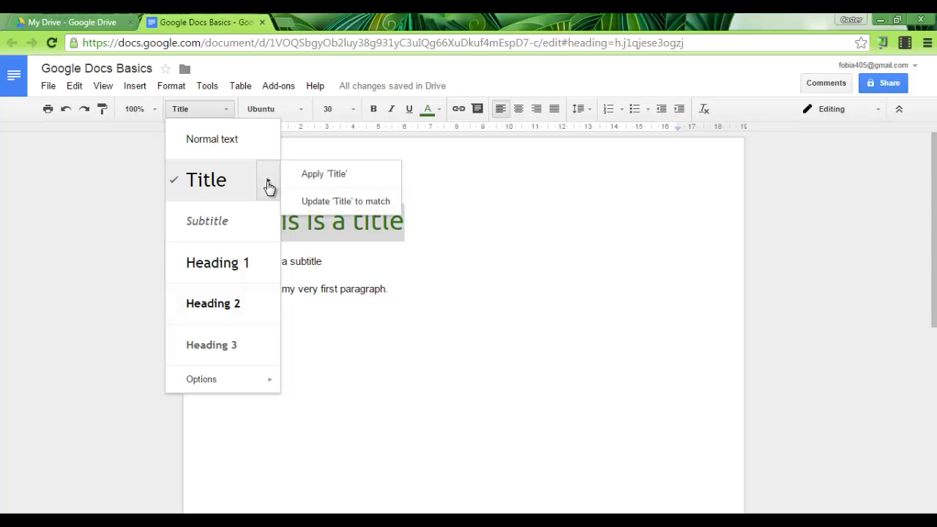
click(359, 204)
click(375, 275)
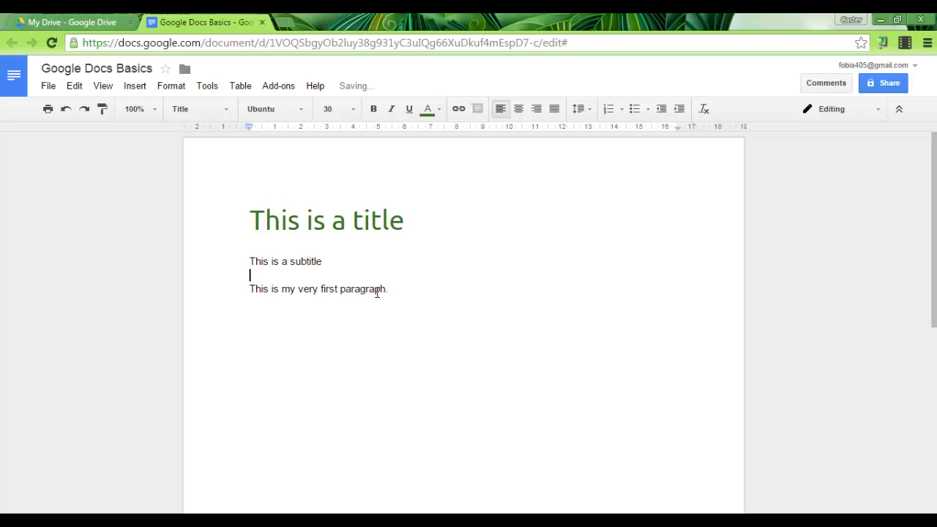
Try the Title style on the first paragraph, then undo it to keep plain text
drag(245, 290, 407, 290)
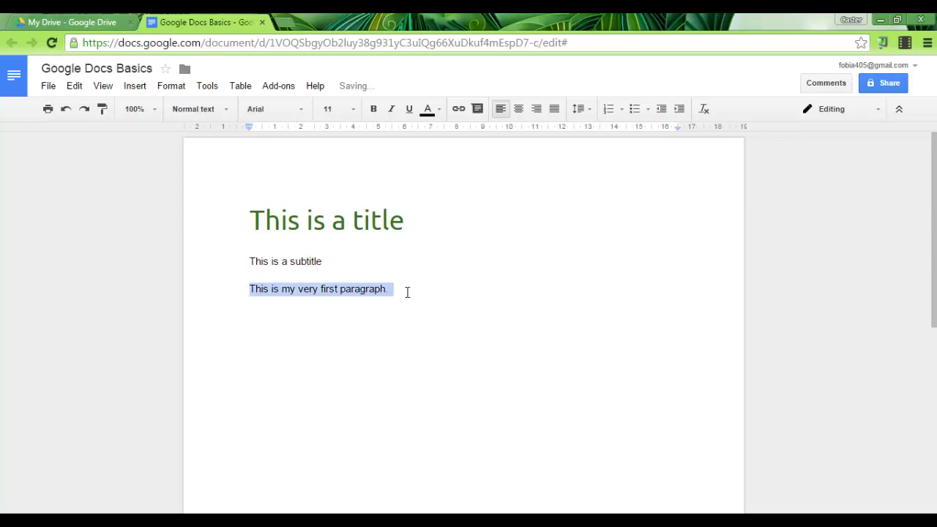
click(223, 109)
click(219, 183)
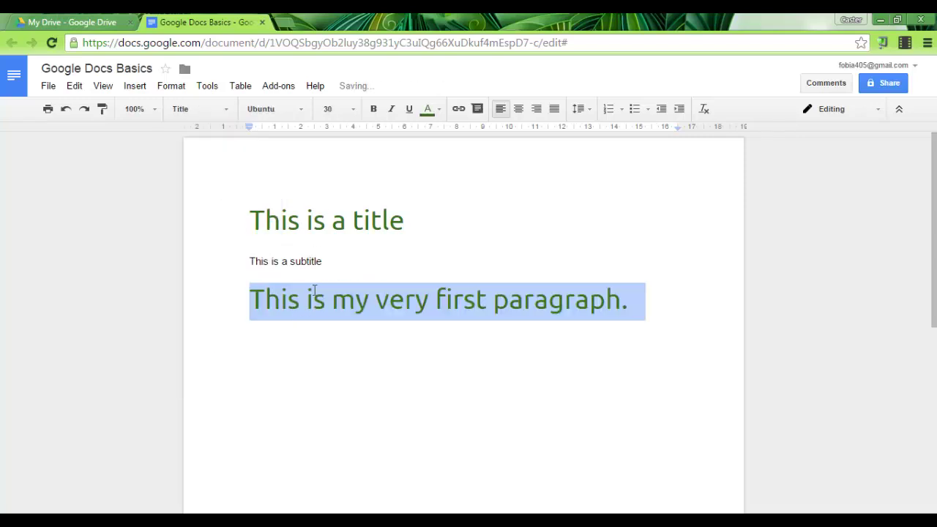
click(321, 349)
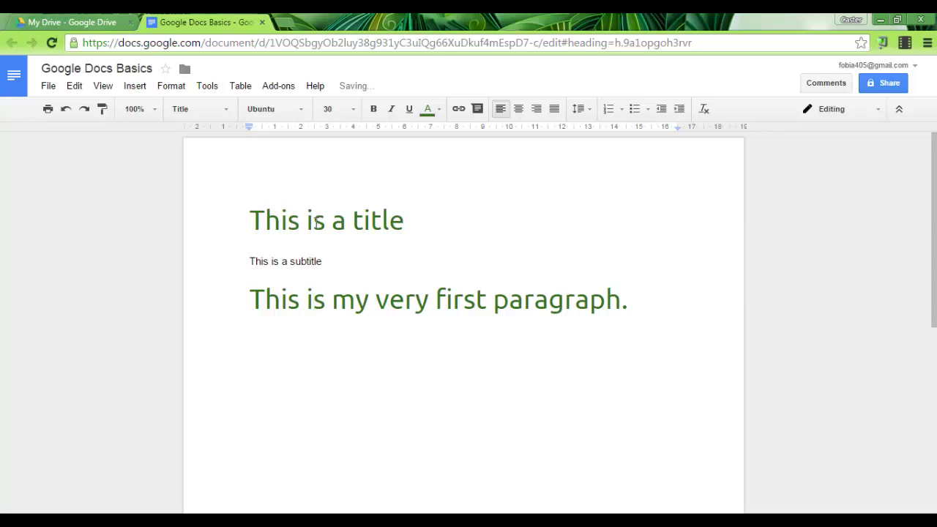
key(ctrl+z)
Give 'This is a subtitle' the Subtitle style in the Ubuntu font
drag(243, 261, 335, 262)
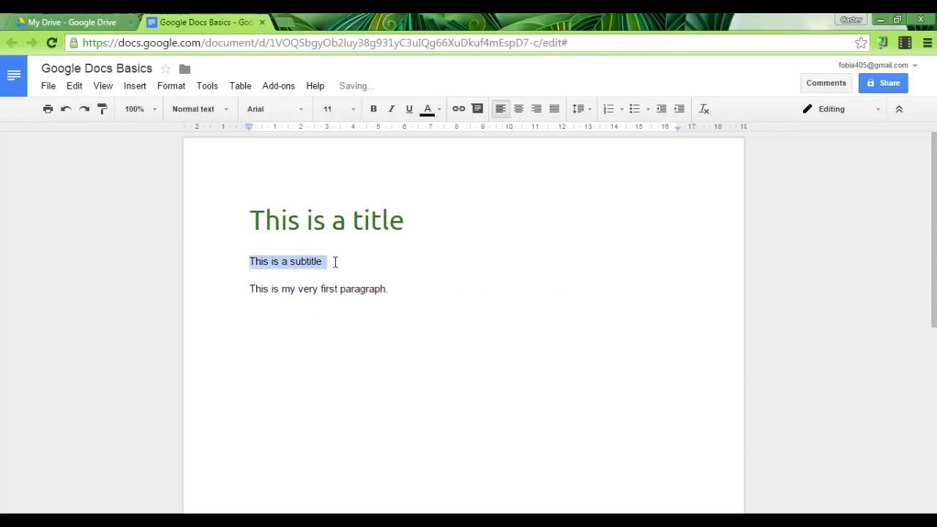
click(226, 110)
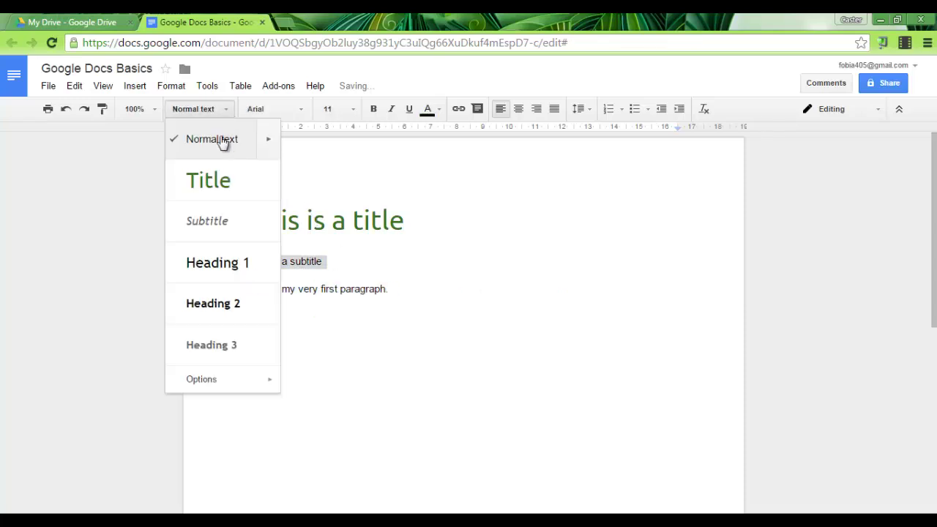
click(231, 230)
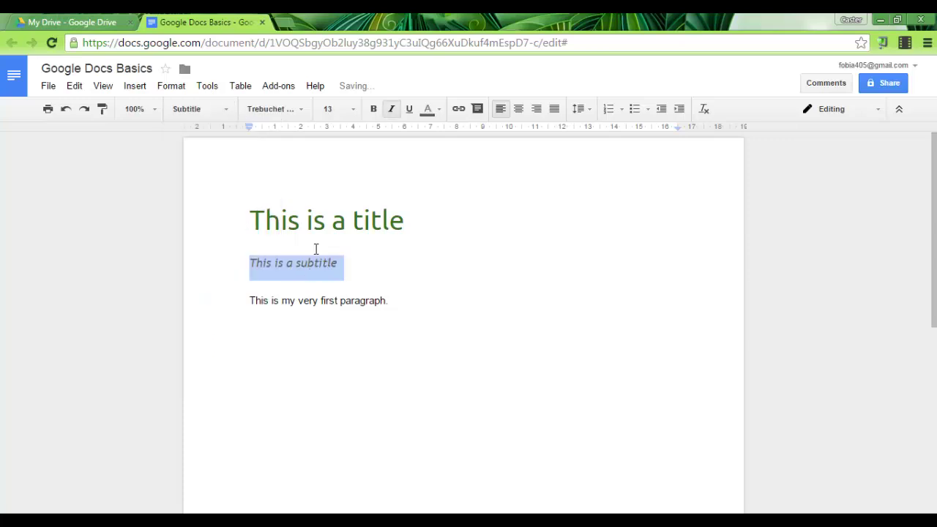
click(304, 108)
click(296, 136)
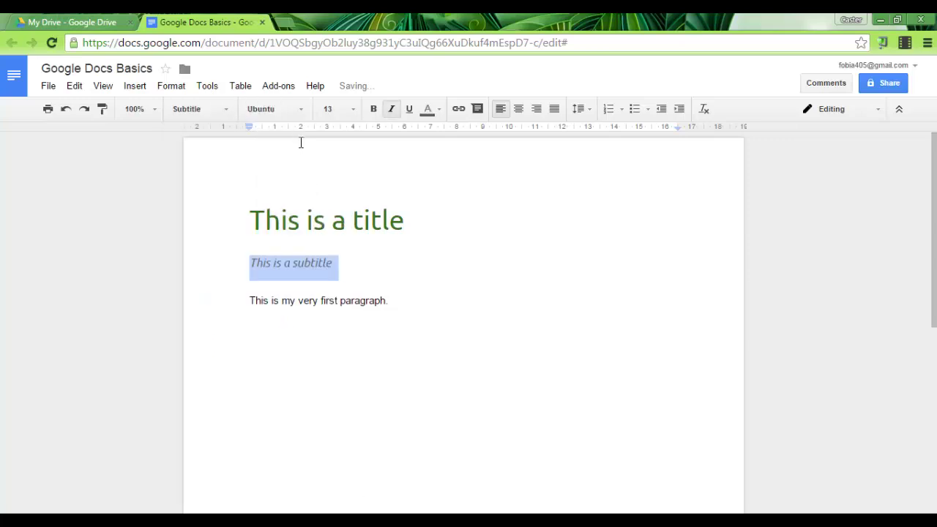
Update the Subtitle style to match the Ubuntu subtitle line
click(227, 110)
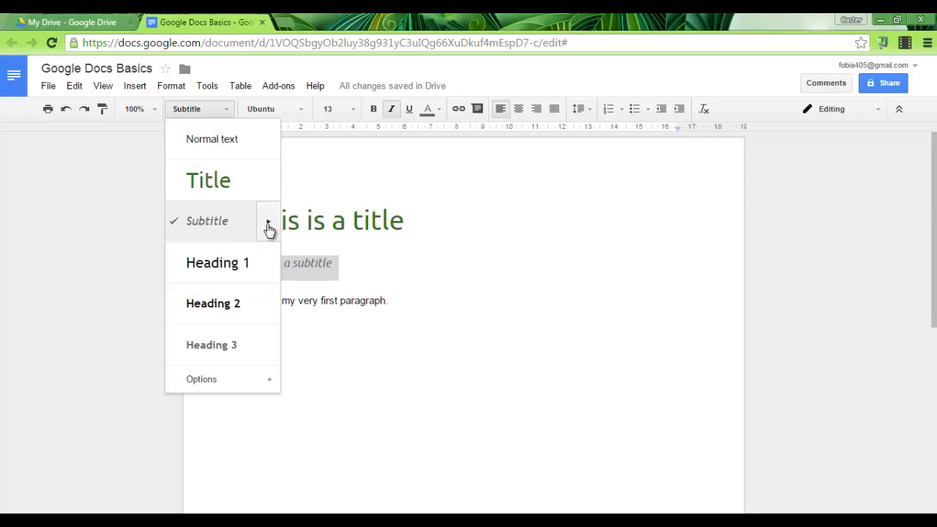
mouse_move(266, 227)
click(354, 243)
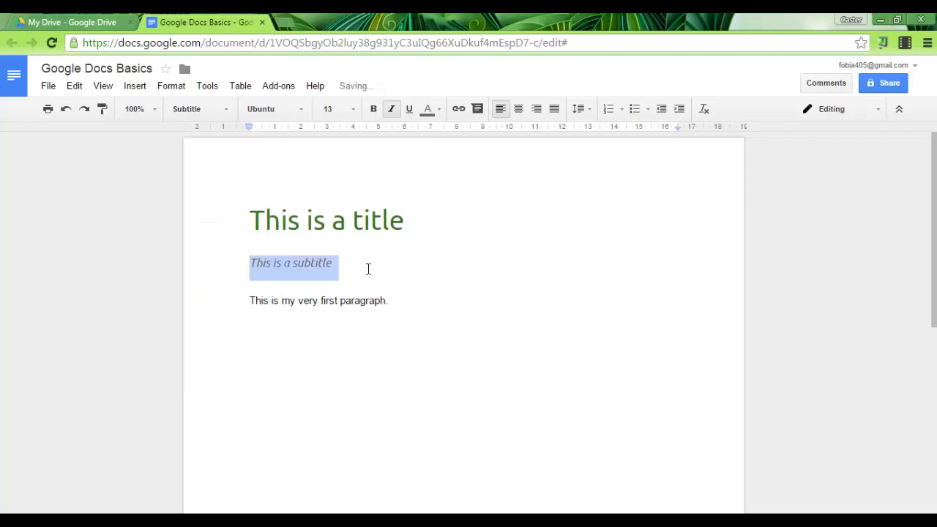
click(368, 268)
Set the first paragraph's font to Ubuntu
drag(246, 300, 423, 313)
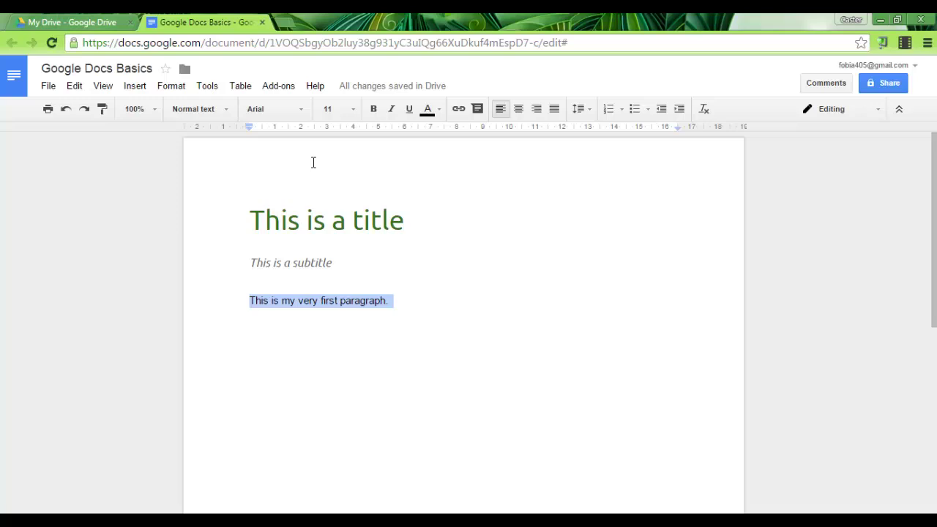
click(225, 109)
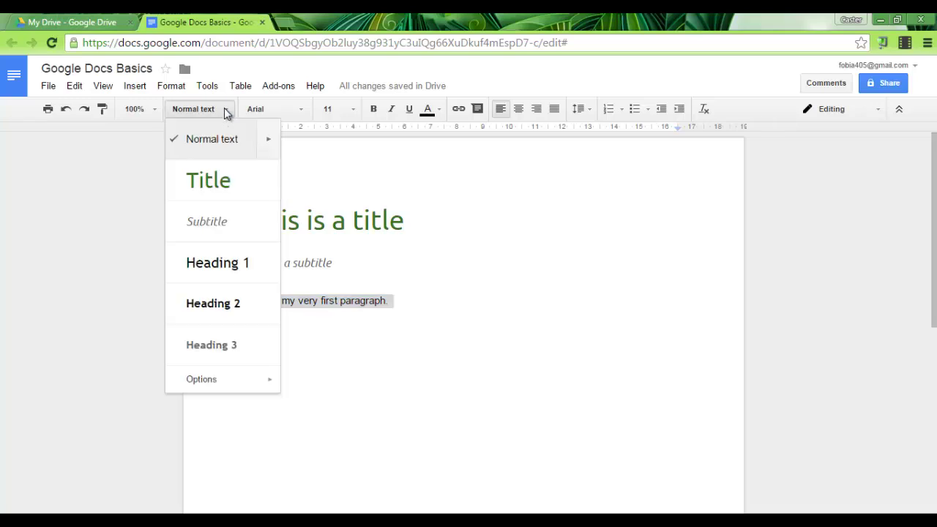
click(370, 311)
drag(246, 301, 413, 306)
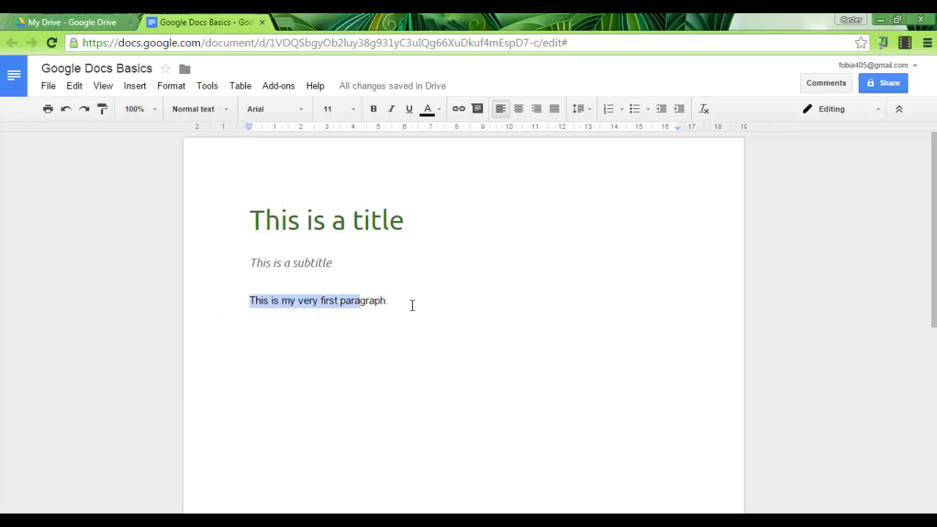
click(300, 110)
click(291, 134)
Update the Normal text style to match the Ubuntu paragraph
click(227, 117)
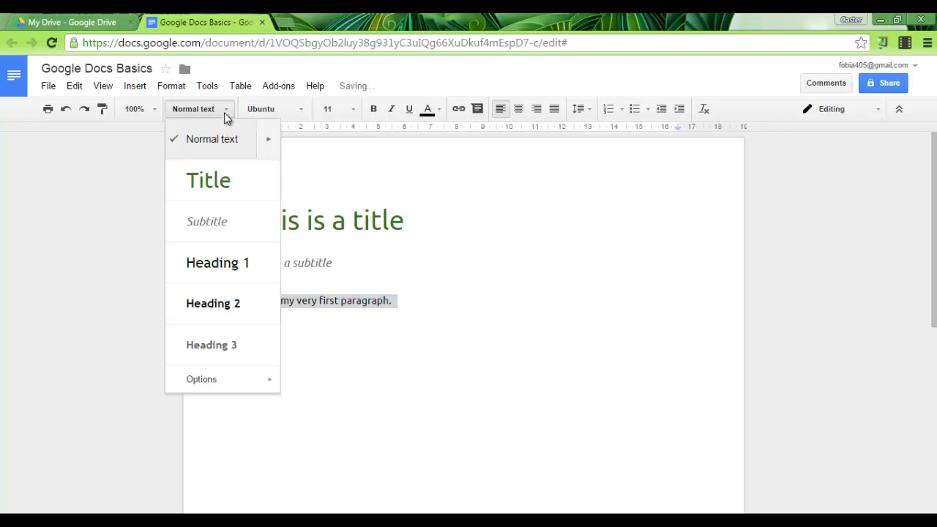
mouse_move(261, 139)
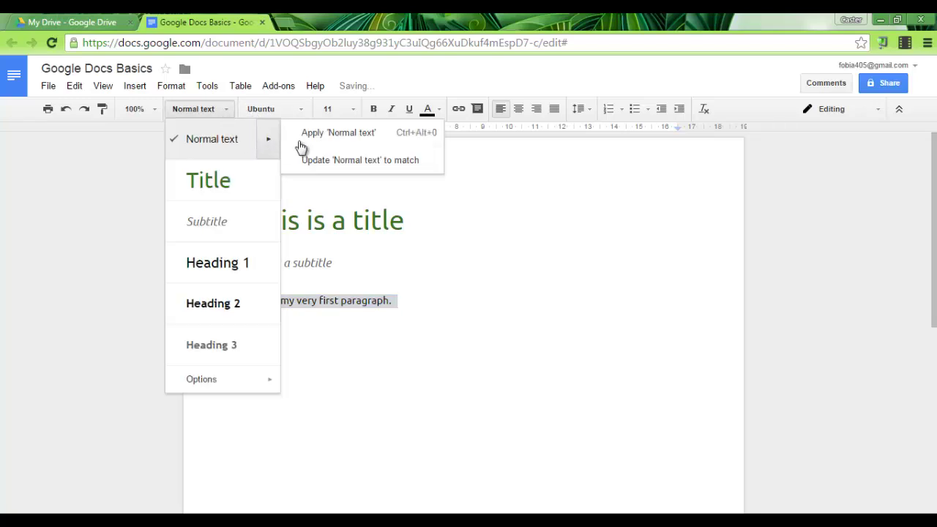
click(378, 163)
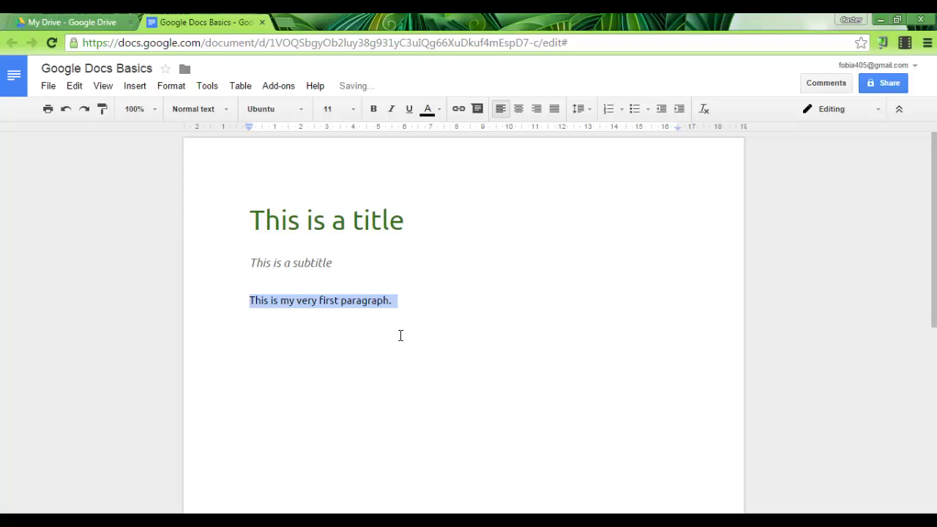
click(390, 358)
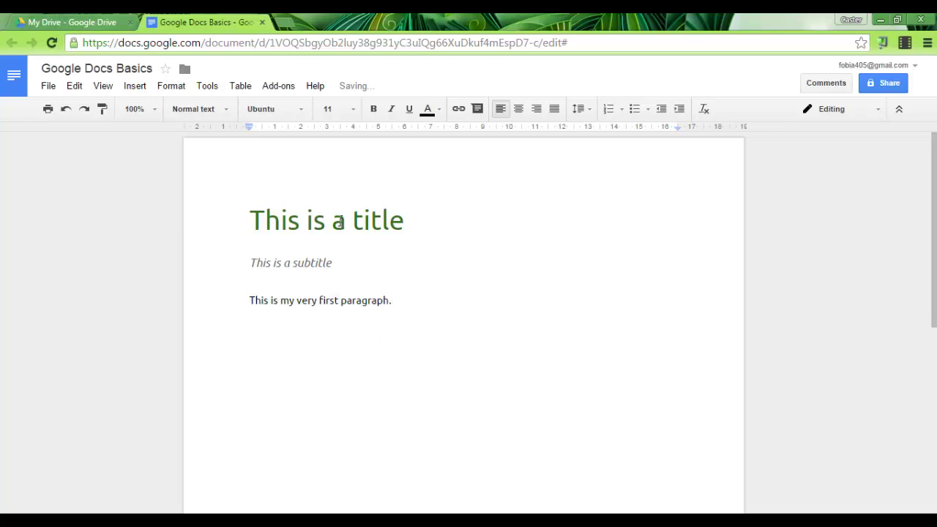
Delete the blank line so the subtitle sits directly under the title
click(302, 249)
key(Delete)
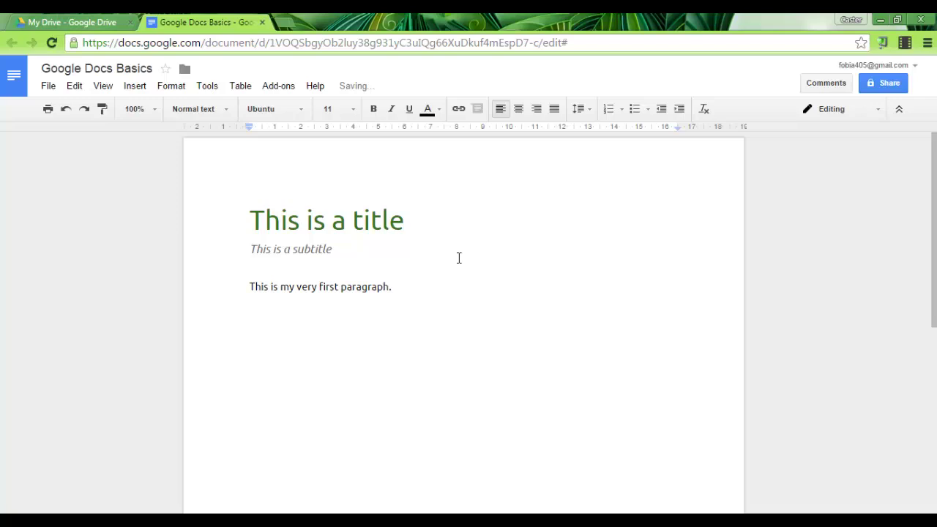
Open the Insert image dialog from the Insert menu
click(133, 86)
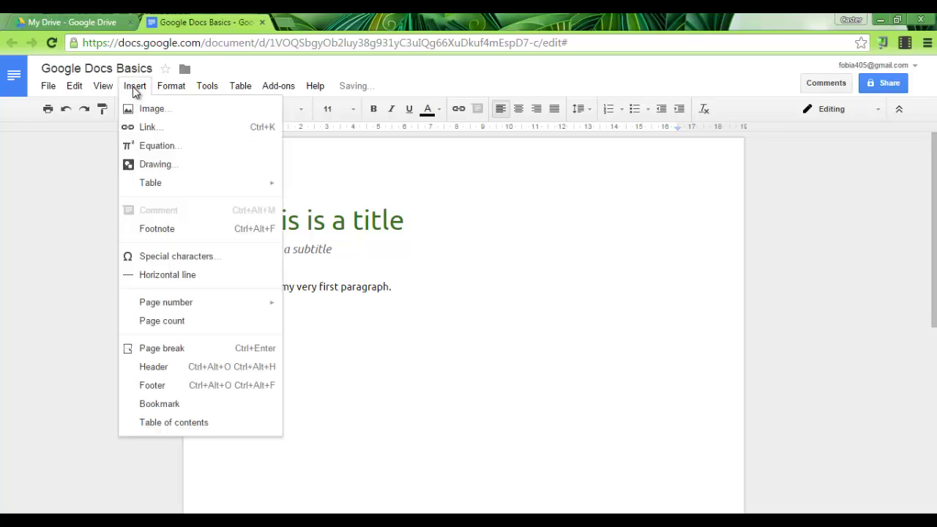
click(166, 110)
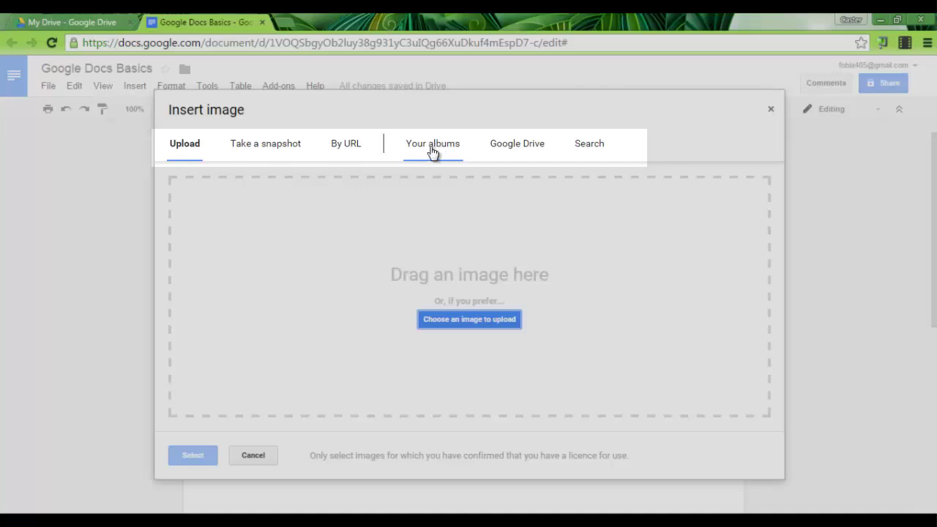
Search images for 'dog', filter to brown, and insert the second result
click(600, 151)
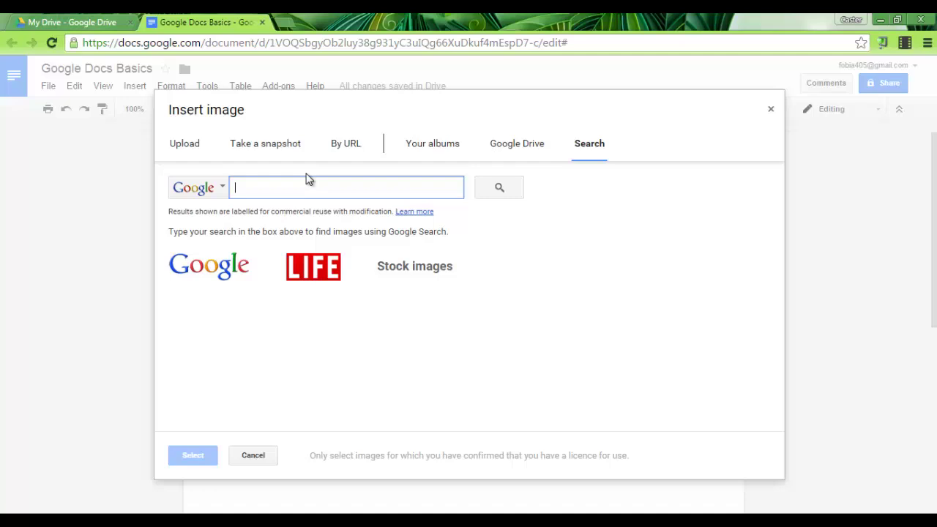
text(dog)
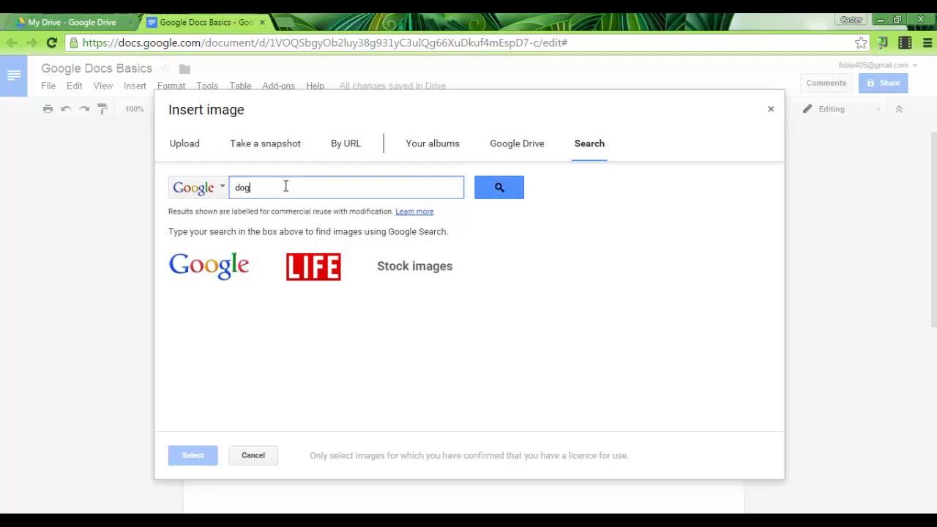
key(Return)
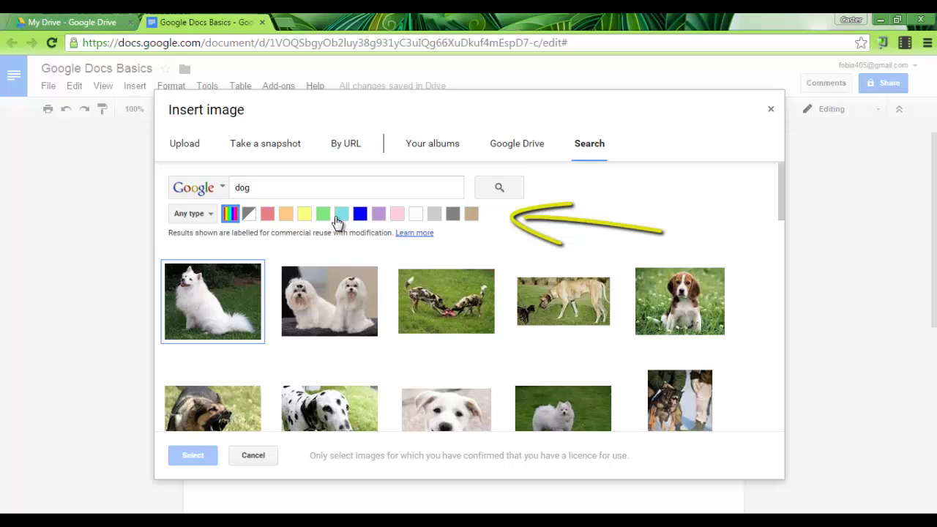
click(473, 218)
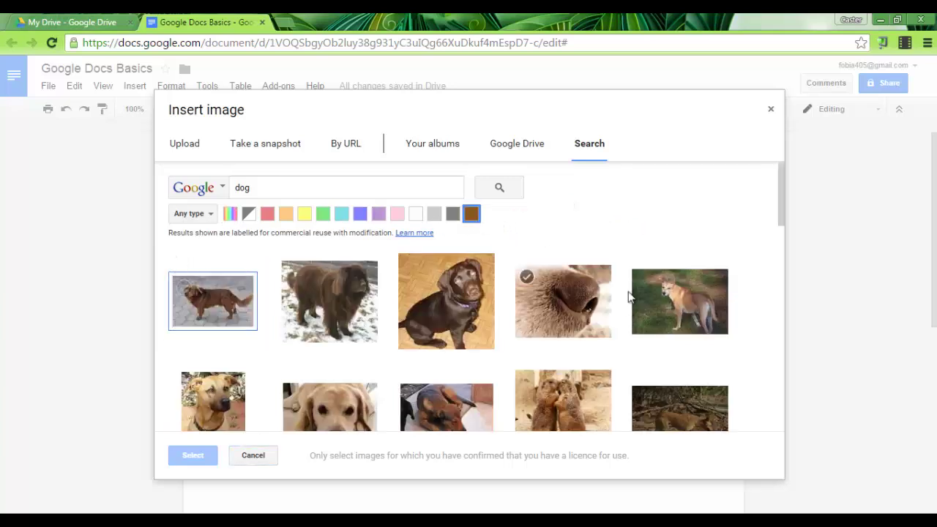
click(324, 296)
click(201, 455)
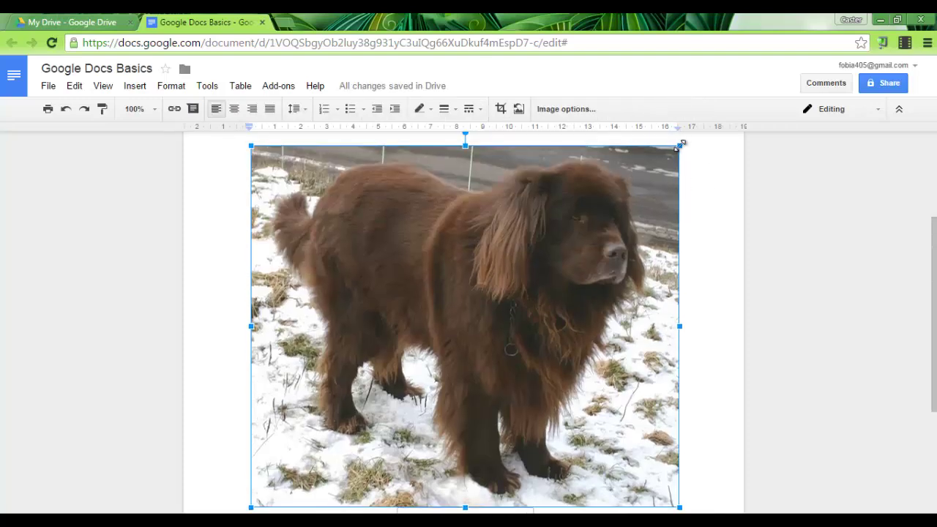
Resize the dog photo beneath the first paragraph to about half its original width
drag(679, 146, 389, 332)
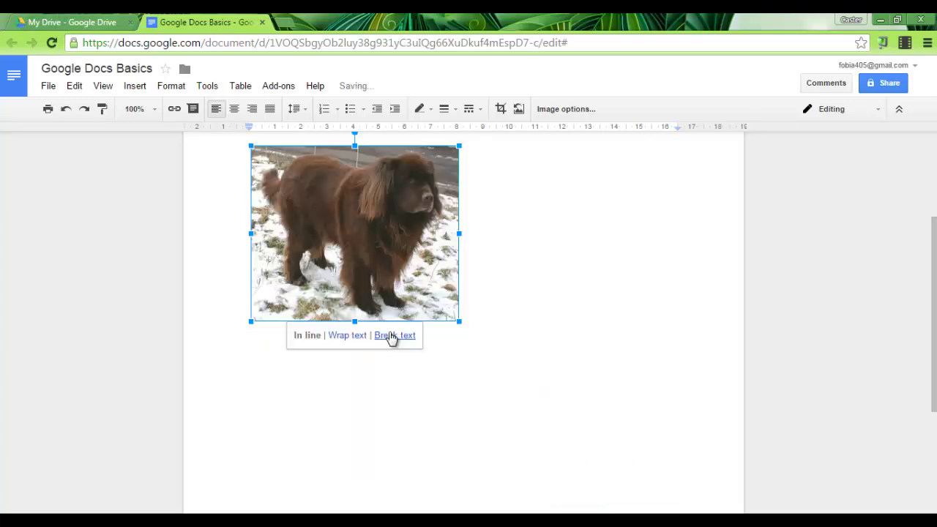
scroll(930, 315, up, 2)
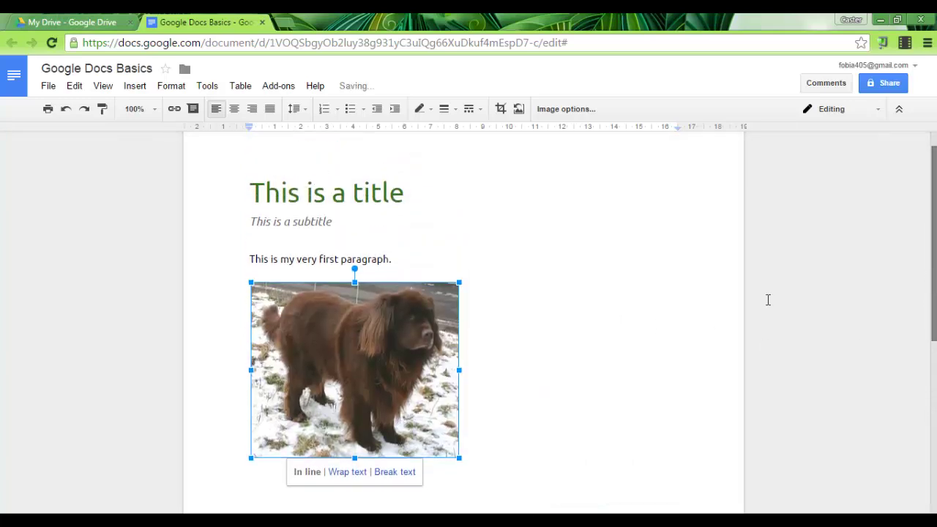
click(555, 323)
scroll(833, 333, down, 2)
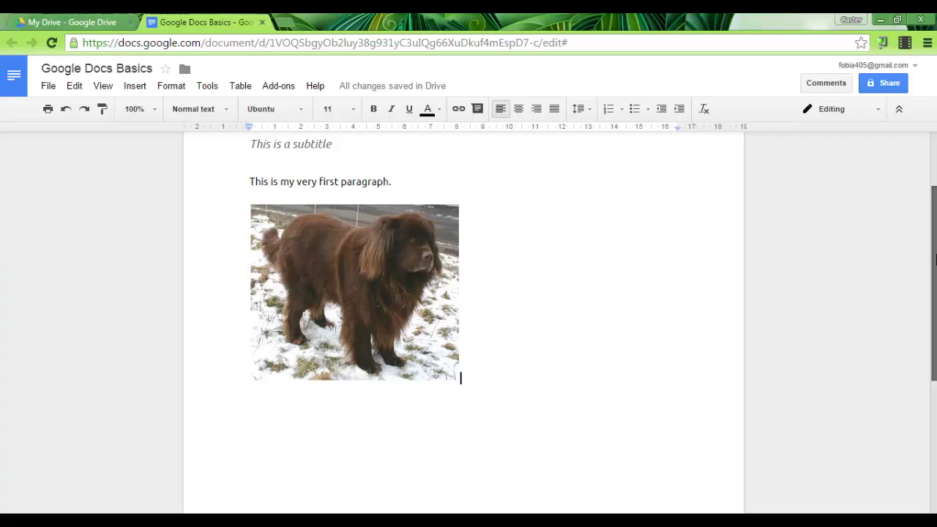
scroll(936, 258, up, 2)
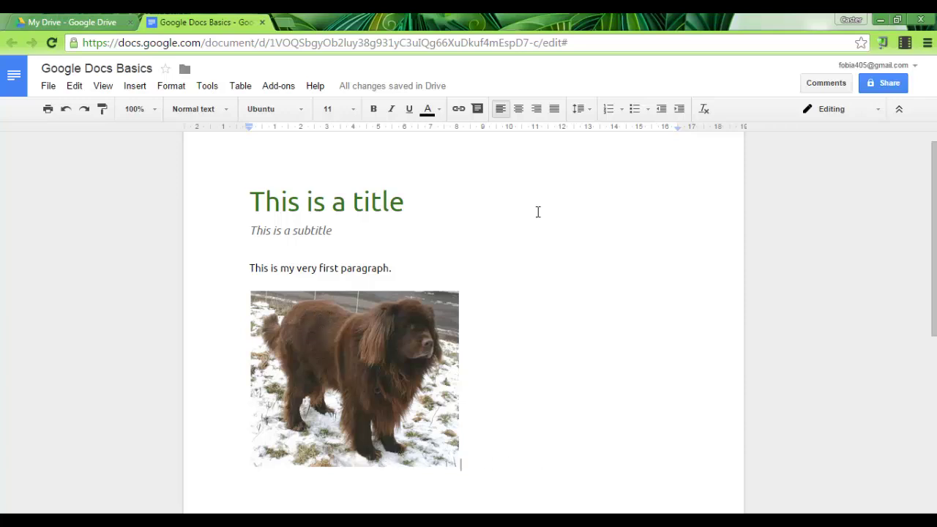
click(520, 110)
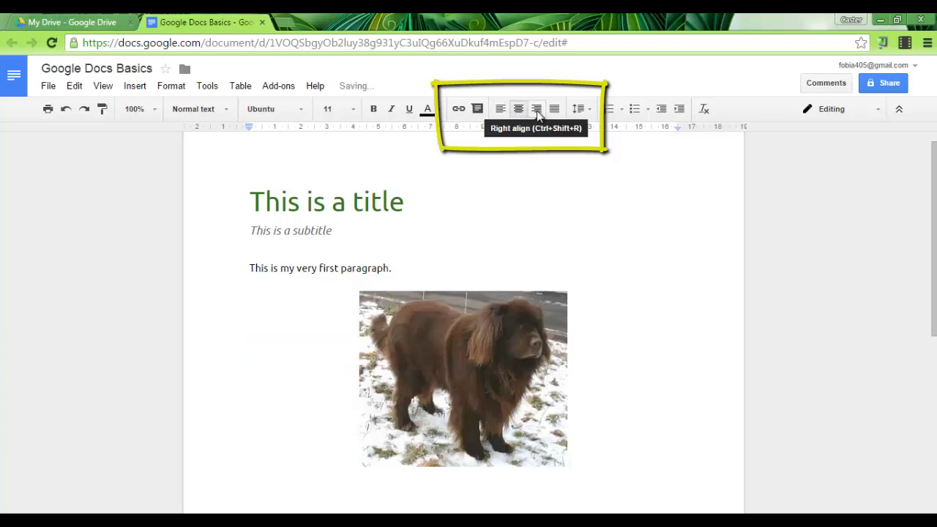
click(537, 110)
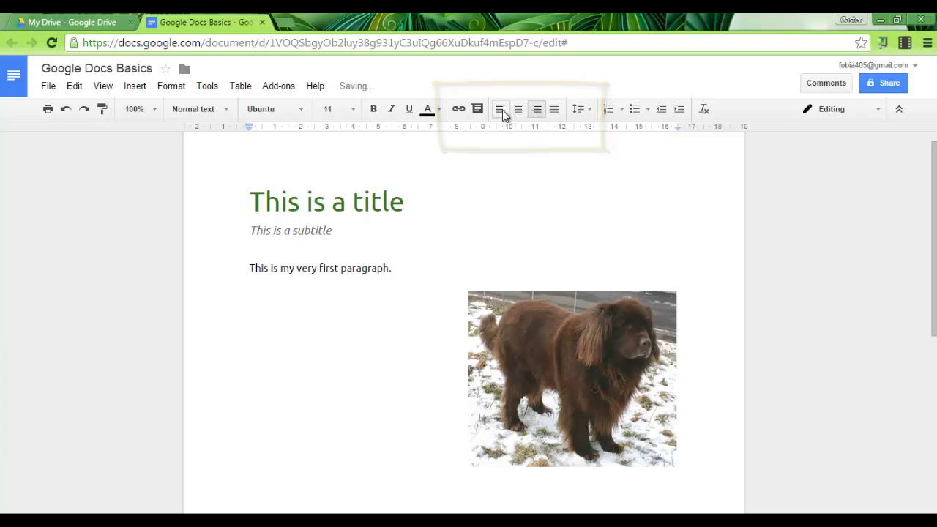
click(502, 110)
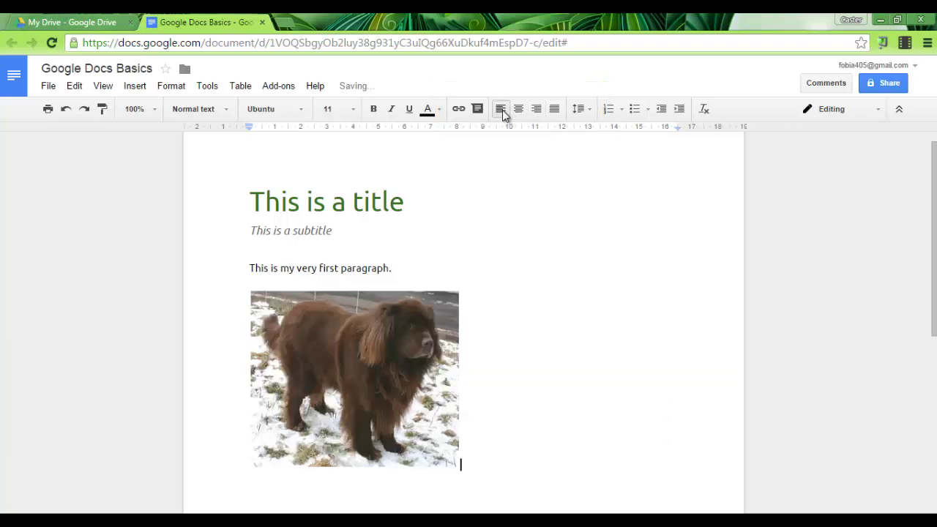
click(438, 249)
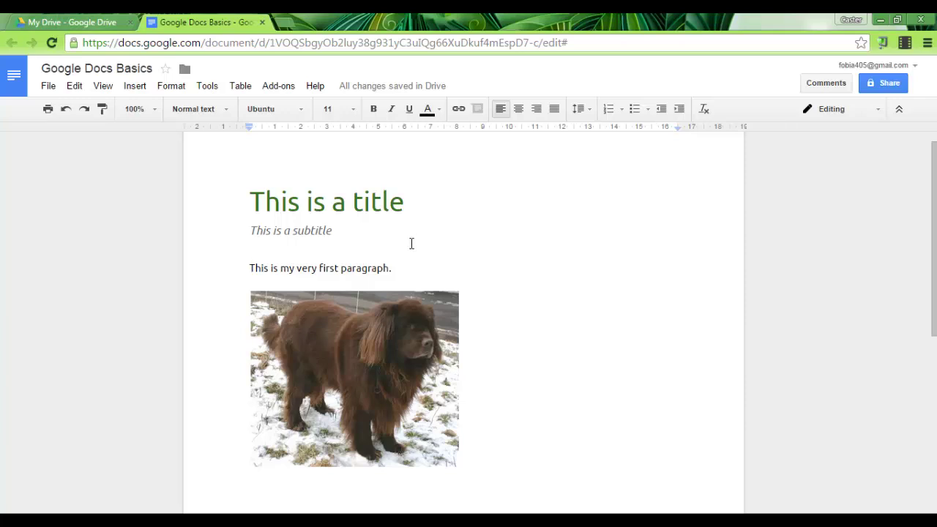
Give the word 'paragraph' light orange 3 text on a dark red highlight
double_click(372, 269)
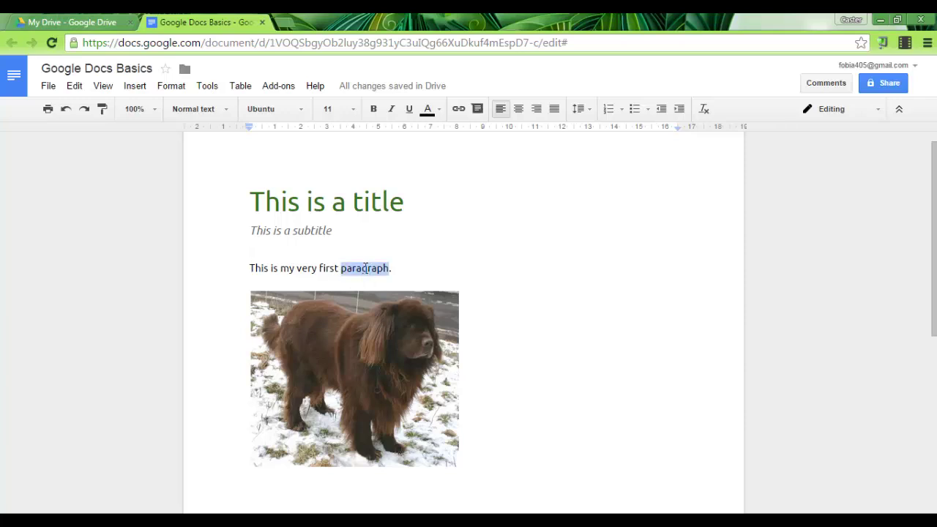
click(439, 111)
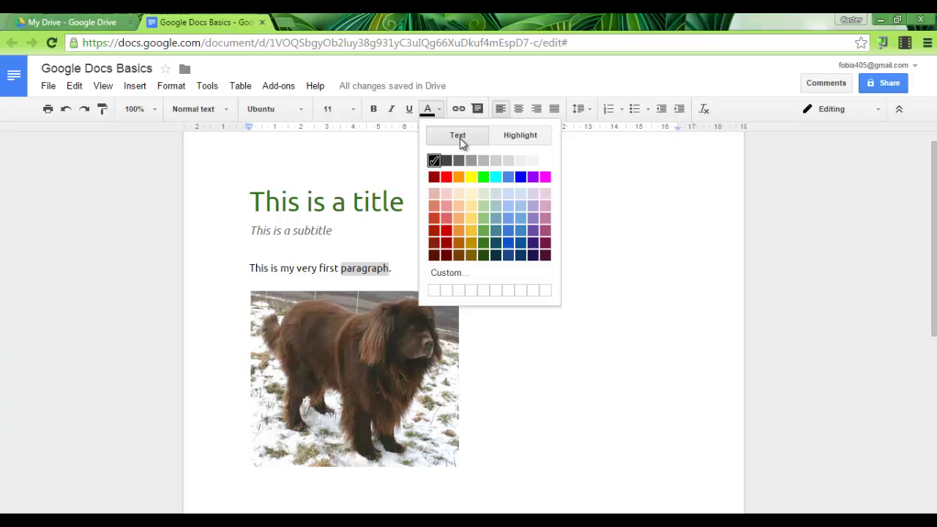
click(458, 194)
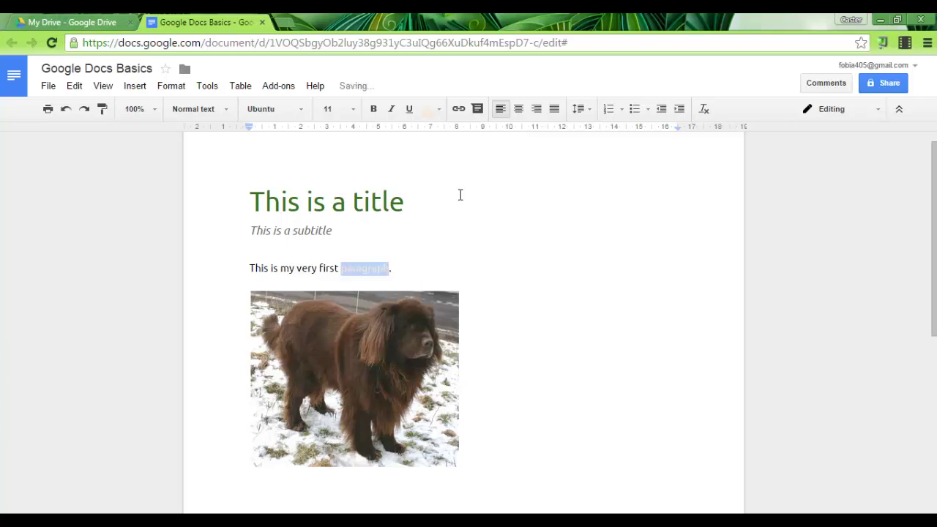
click(440, 111)
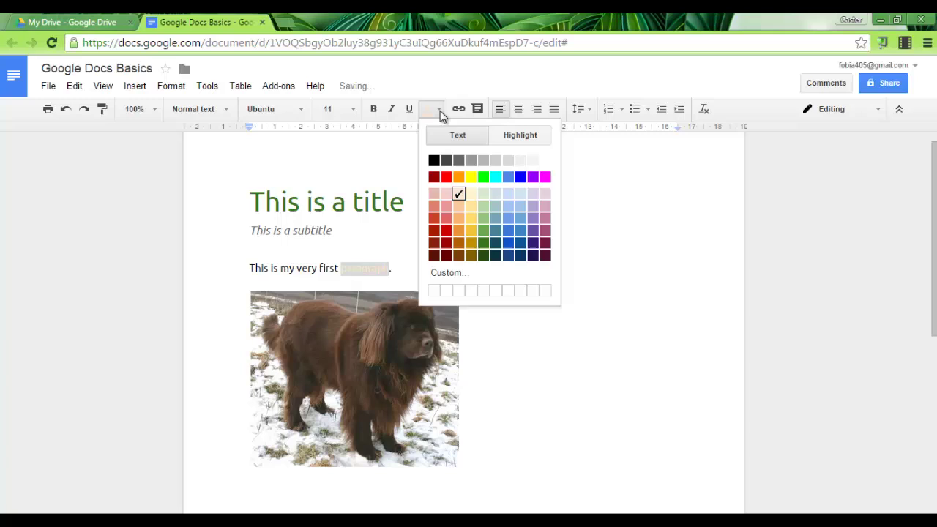
click(533, 137)
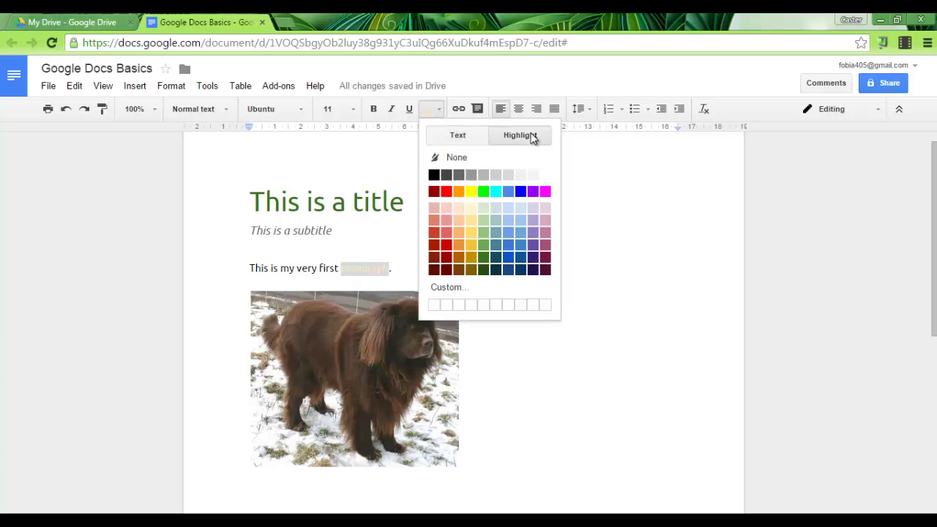
click(447, 258)
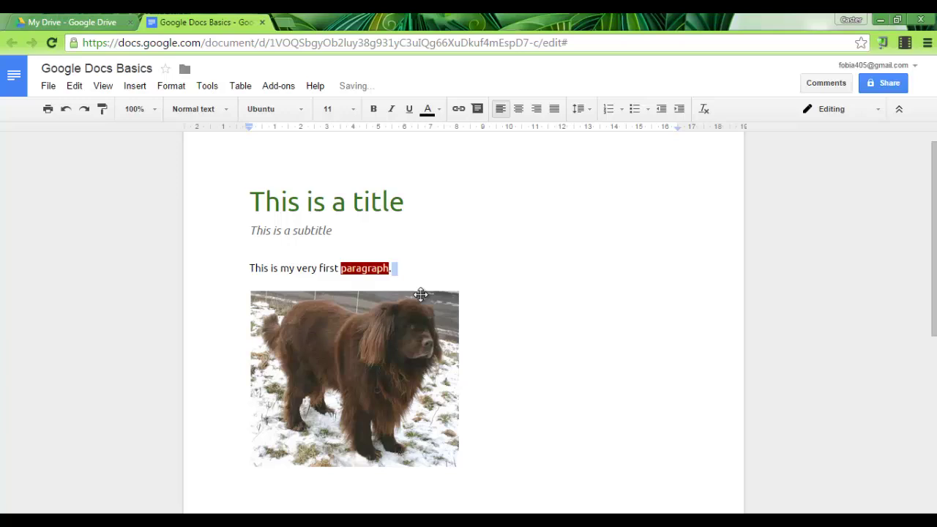
Colour the subtitle word 'This' light yellow 3 with a green highlight
double_click(258, 232)
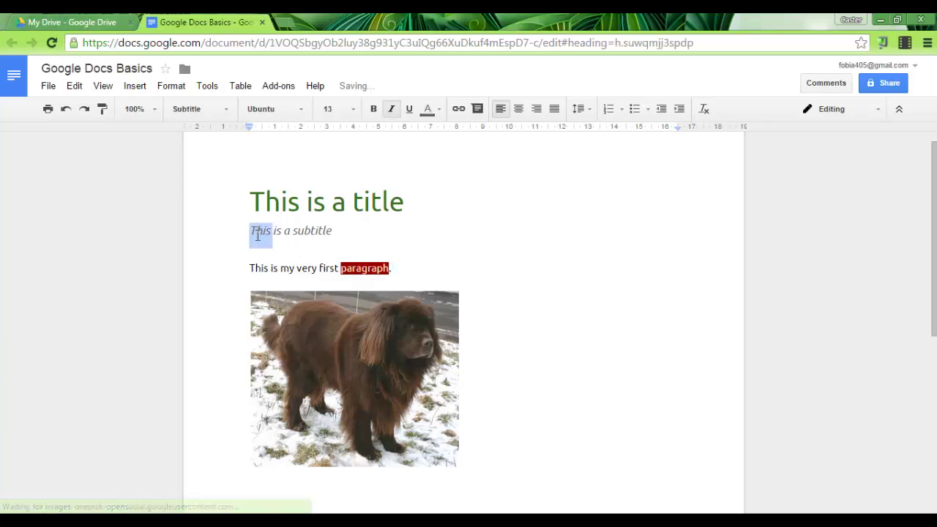
click(439, 110)
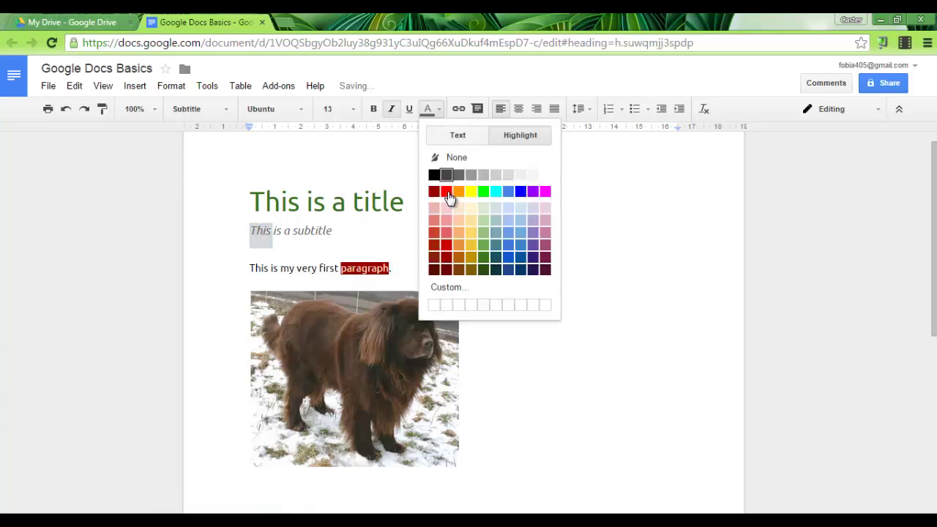
click(462, 135)
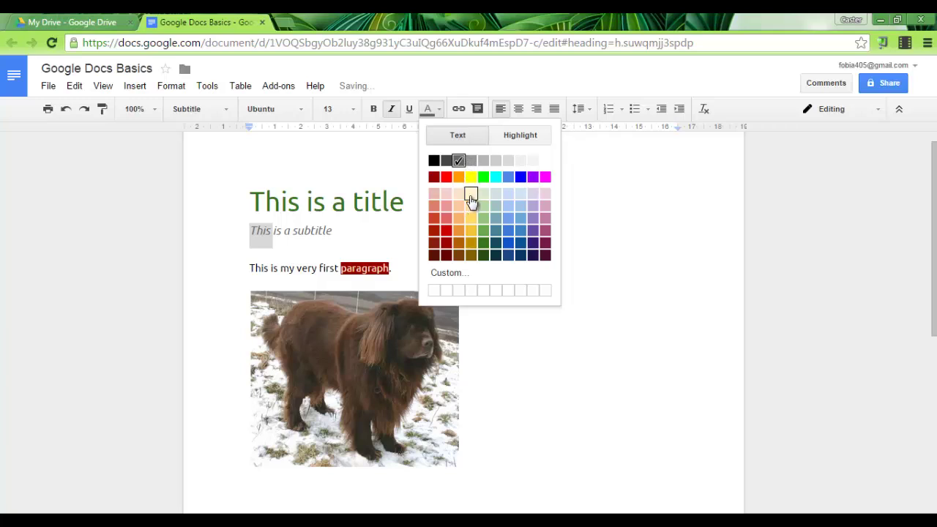
click(470, 205)
click(441, 111)
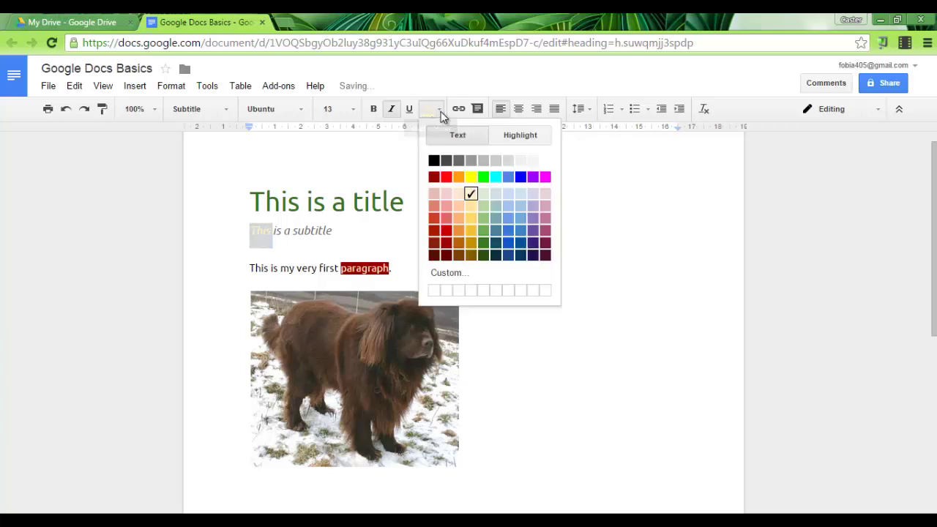
click(517, 139)
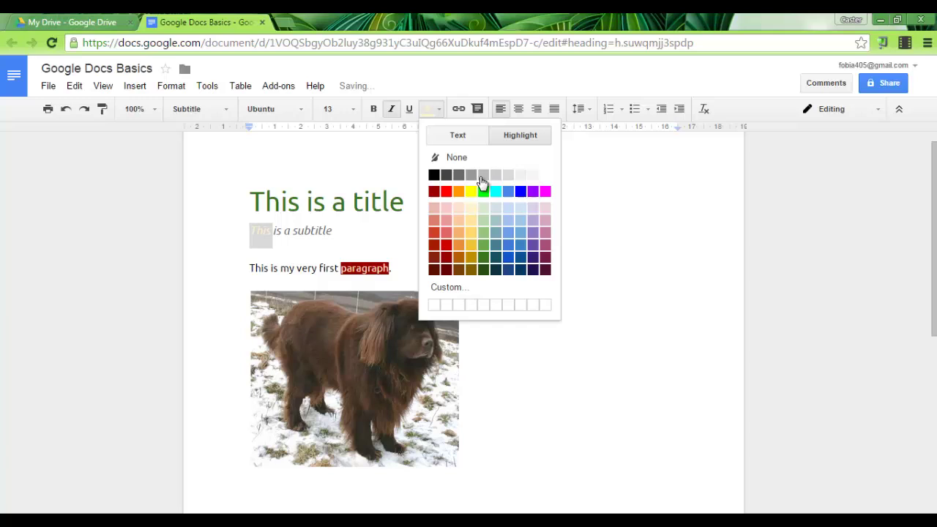
click(483, 249)
click(526, 301)
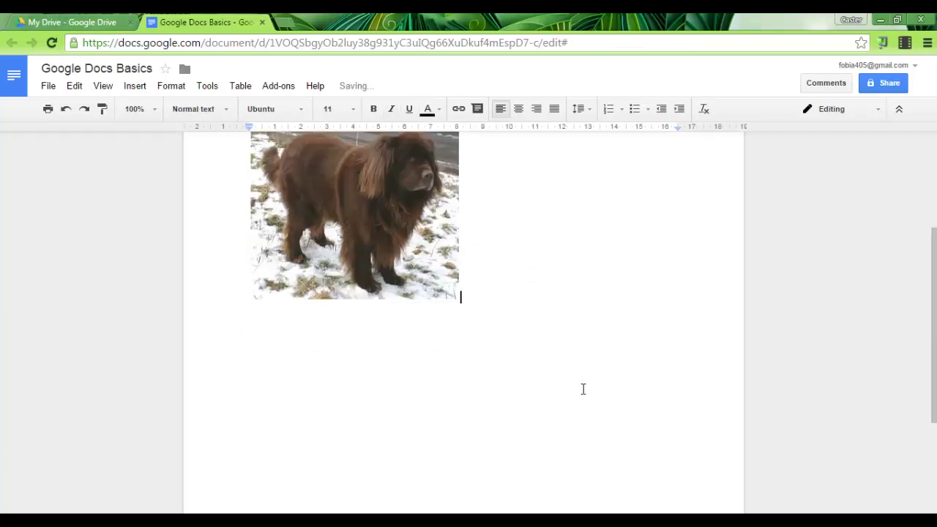
scroll(583, 389, up, 2)
scroll(762, 318, up, 1)
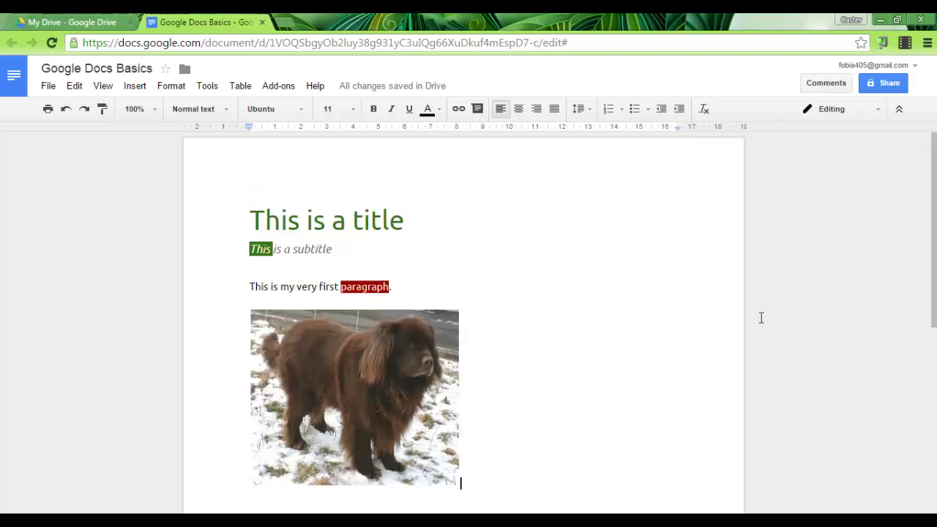